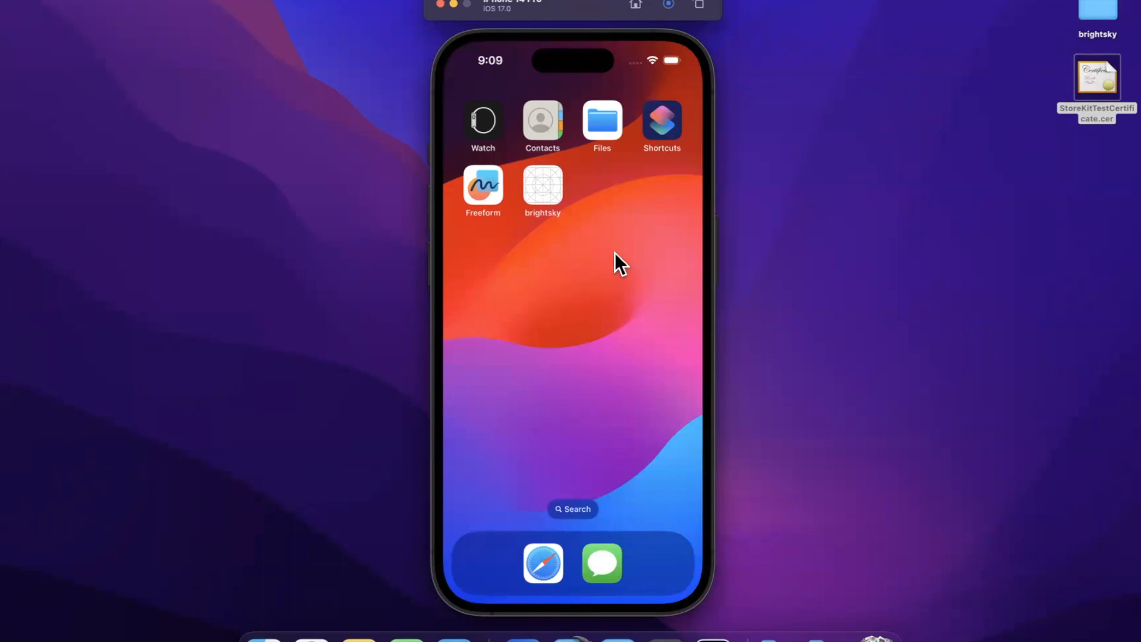
Launch the brightsky app from the home screen to reach the Weather screen (62 °F, Mostly Clear).
{"action": "left_click", "coordinate": [548, 199]}
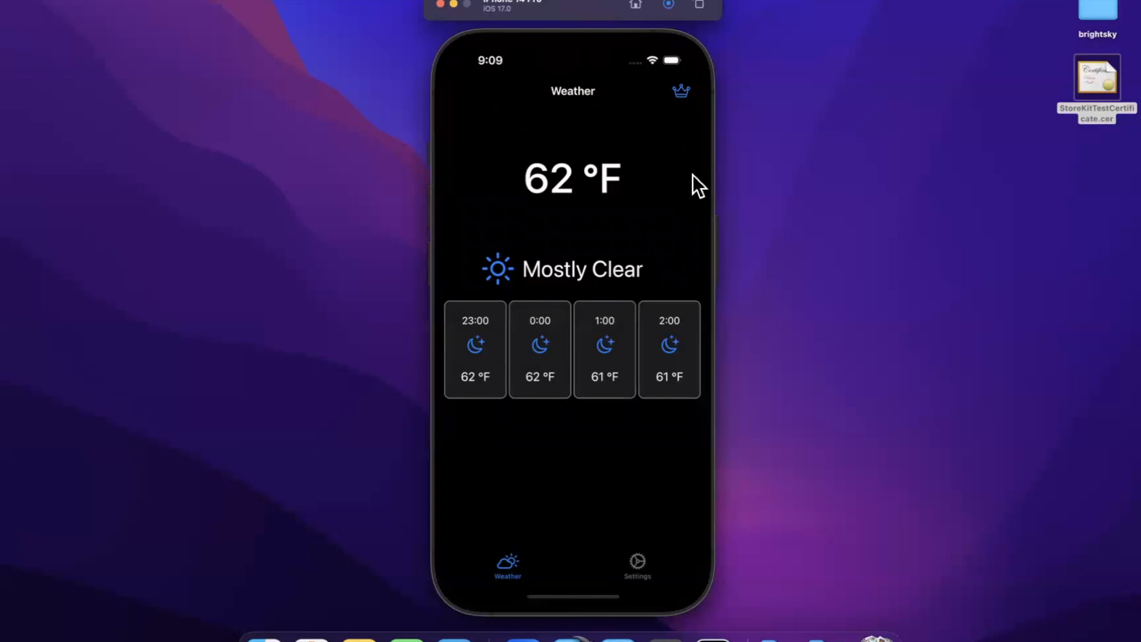
{"action": "left_click", "coordinate": [682, 92]}
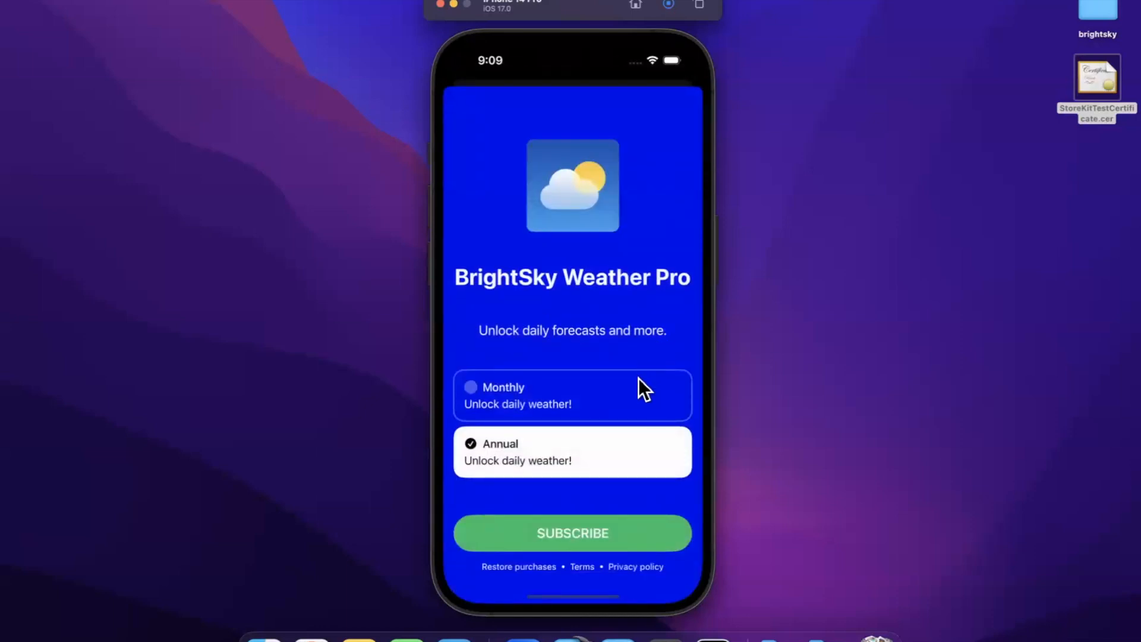
{"action": "left_click", "coordinate": [636, 397]}
{"action": "left_click", "coordinate": [611, 449]}
{"action": "left_click", "coordinate": [646, 402]}
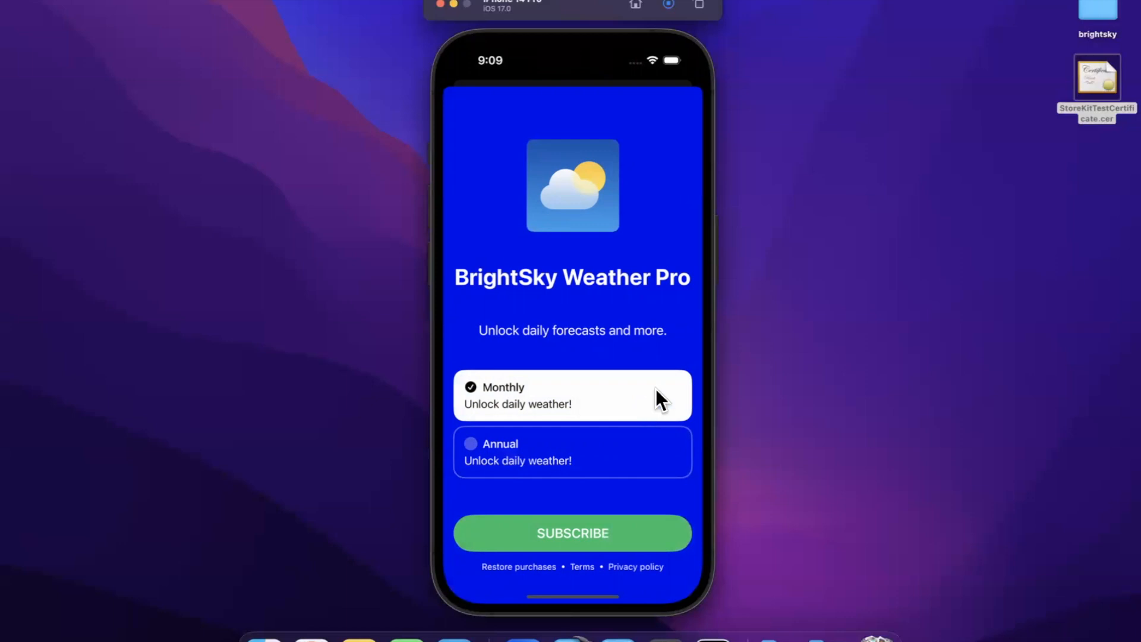
{"action": "left_click_drag", "start_coordinate": [663, 173], "coordinate": [649, 495]}
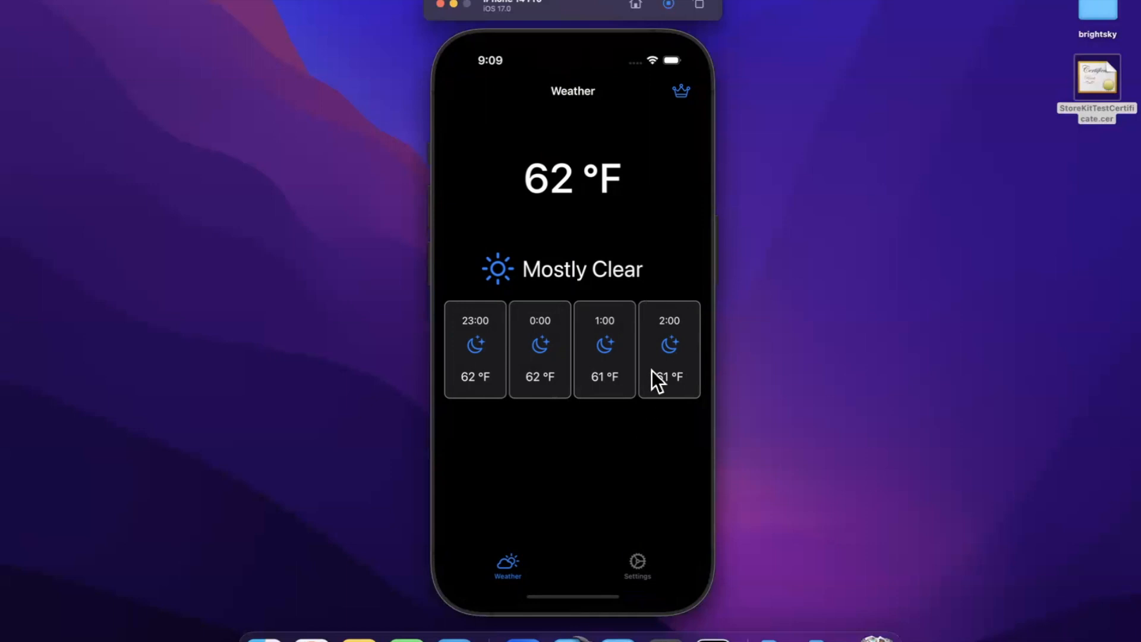
Buy the Pro Yearly plan ($29.99/year) via the crown paywall and confirm the StoreKit purchase.
{"action": "left_click", "coordinate": [673, 97]}
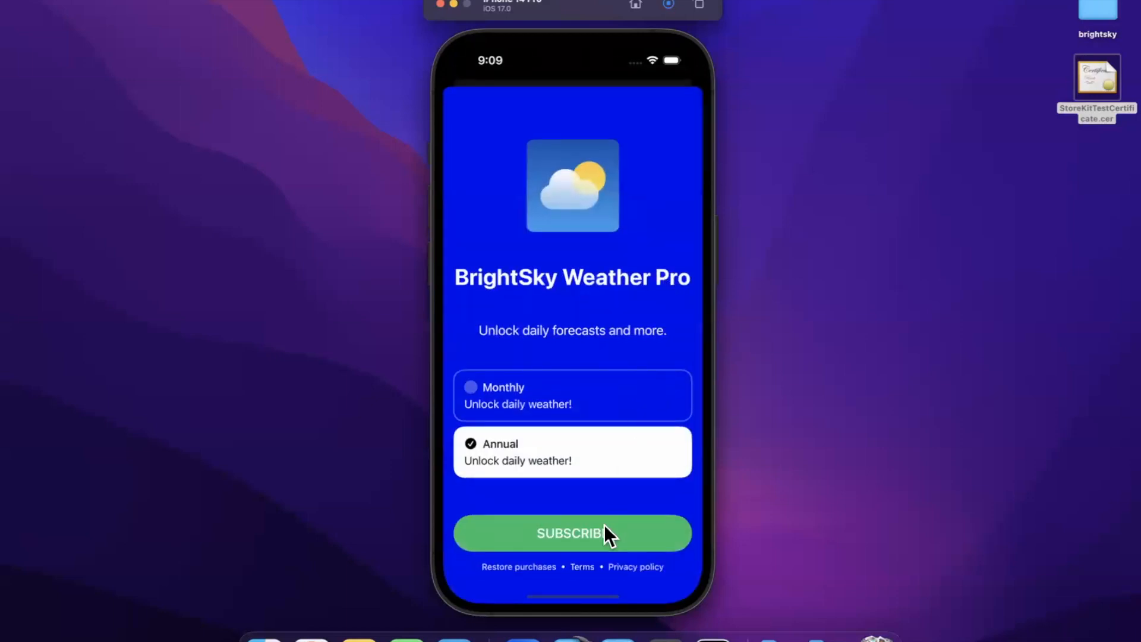
{"action": "left_click", "coordinate": [597, 533]}
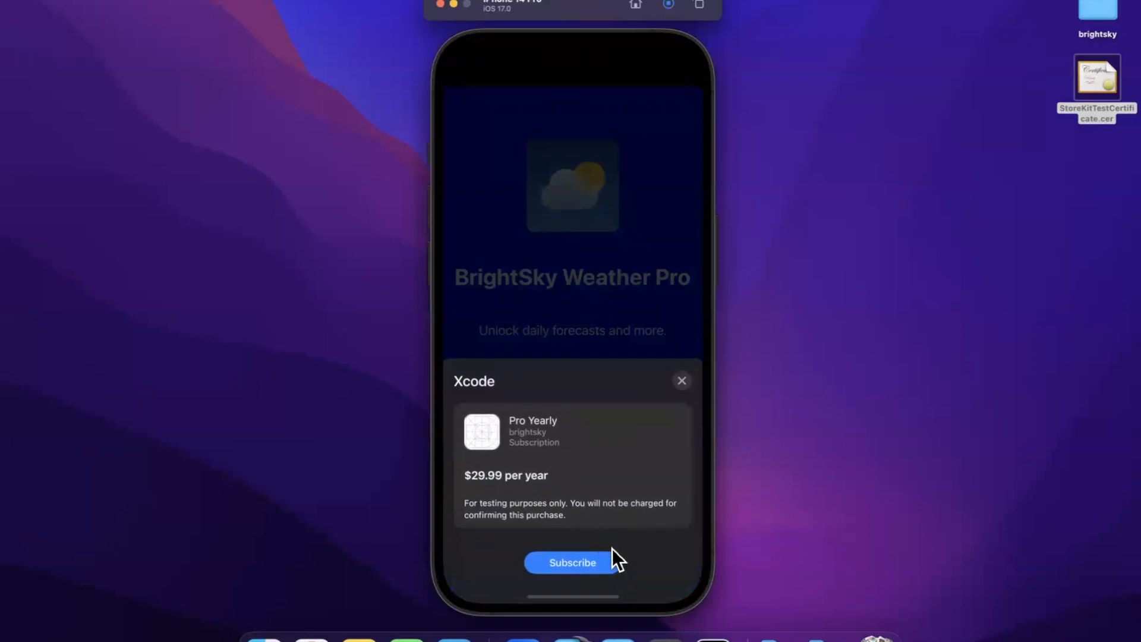
{"action": "left_click", "coordinate": [592, 563]}
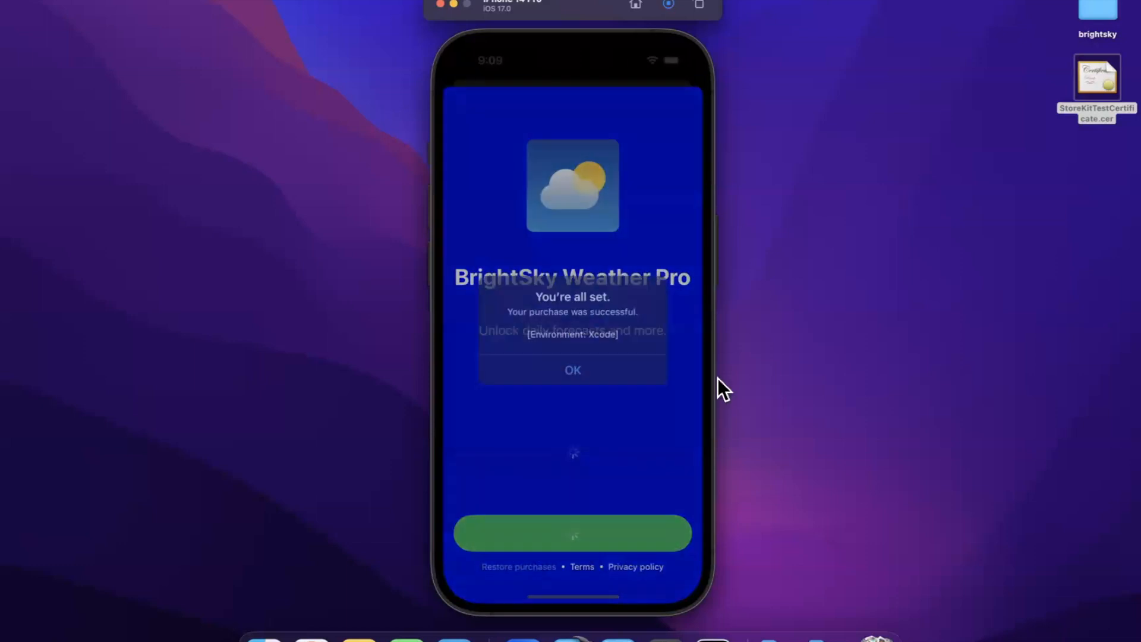
{"action": "left_click", "coordinate": [636, 365]}
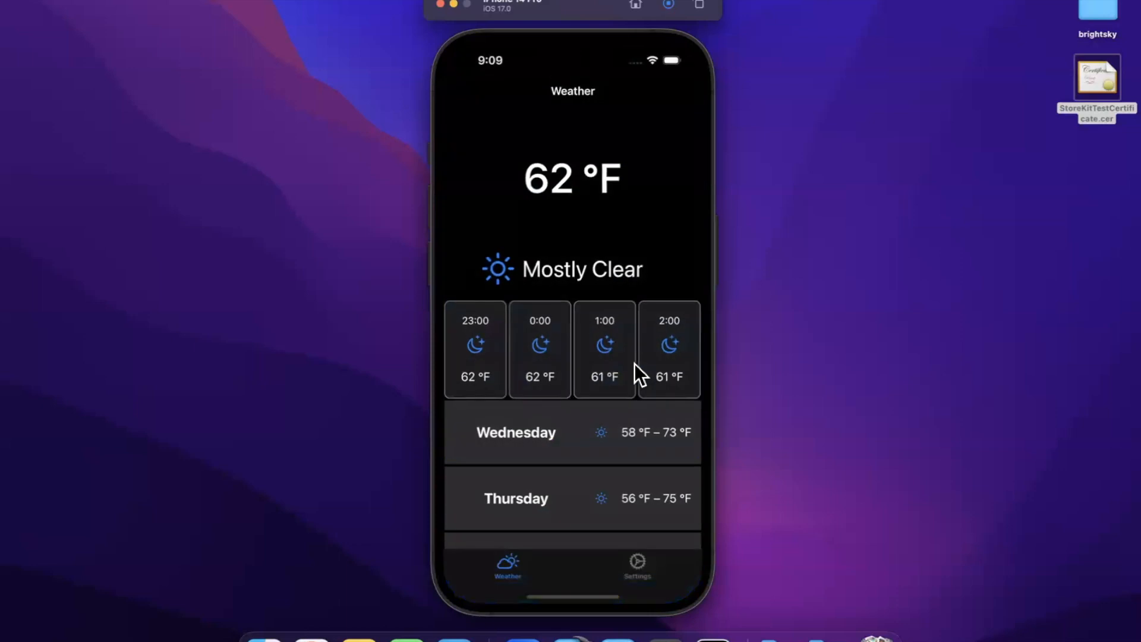
{"action": "mouse_move", "coordinate": [623, 441]}
{"action": "left_mouse_down"}
{"action": "mouse_move", "coordinate": [631, 258]}
{"action": "mouse_move", "coordinate": [630, 457]}
{"action": "left_mouse_up"}
{"action": "left_click_drag", "start_coordinate": [661, 314], "coordinate": [654, 413]}
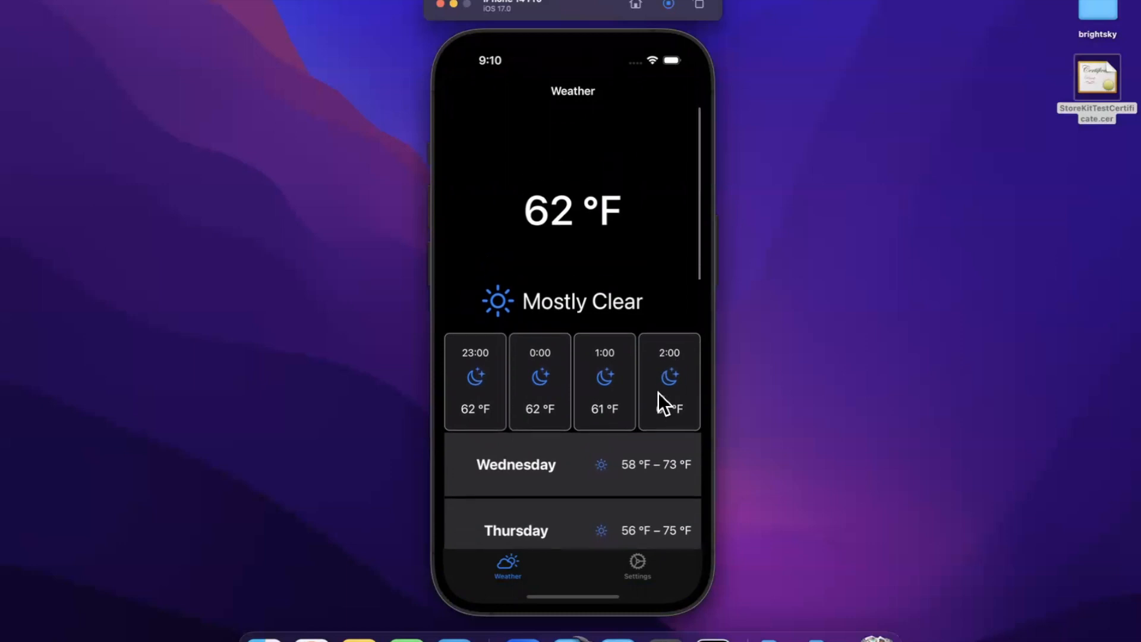